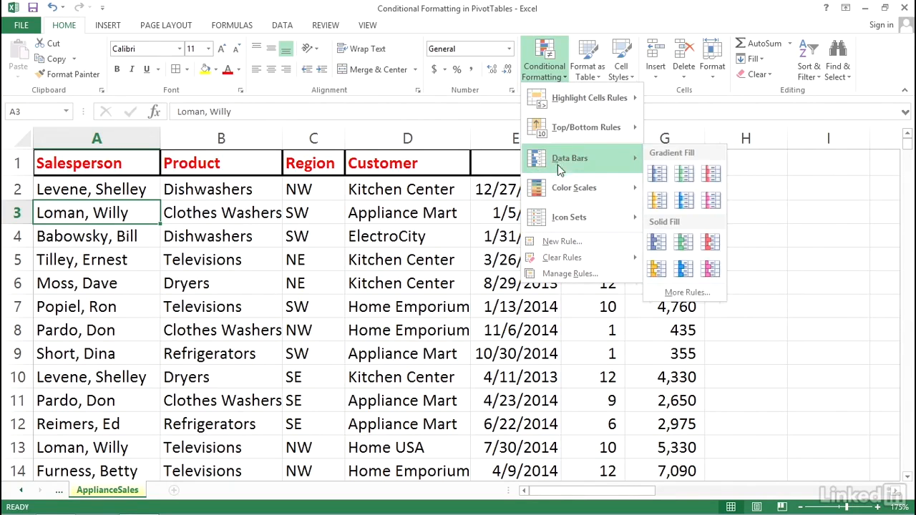
# - Create a PivotTable on a new sheet from the appliance sales data using the recommended "Sum of Items by Region" layout
pyautogui.moveTo(557, 220)
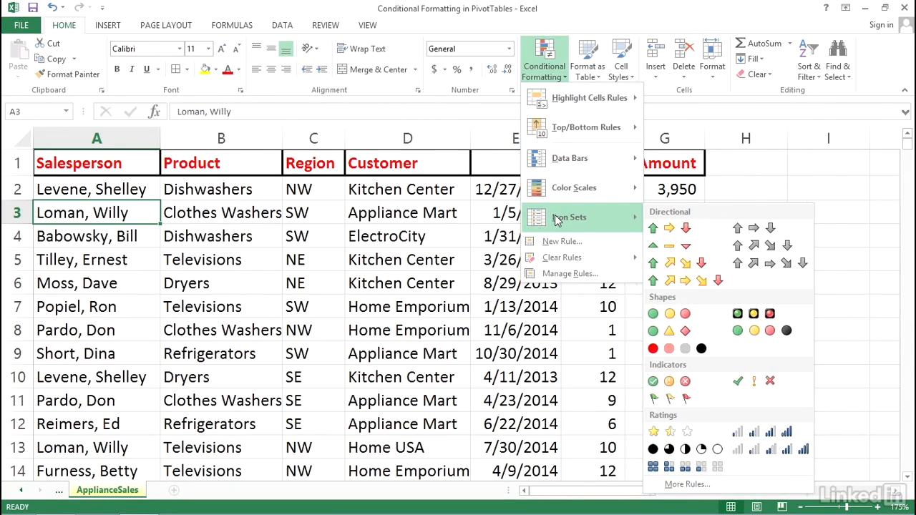
pyautogui.click(437, 215)
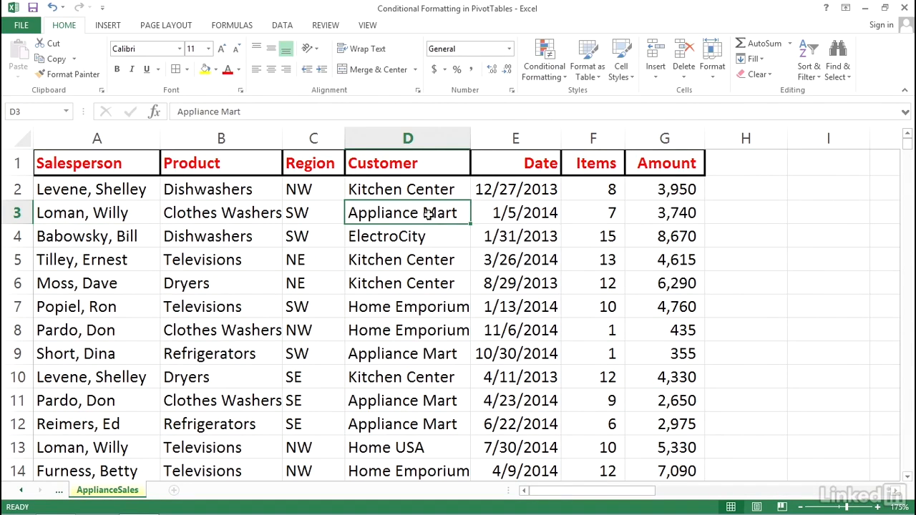
pyautogui.click(119, 28)
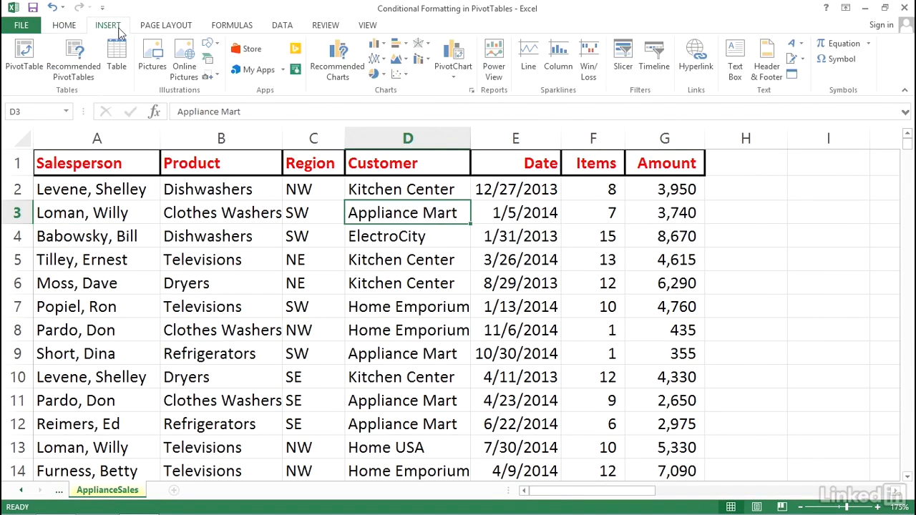
pyautogui.click(78, 58)
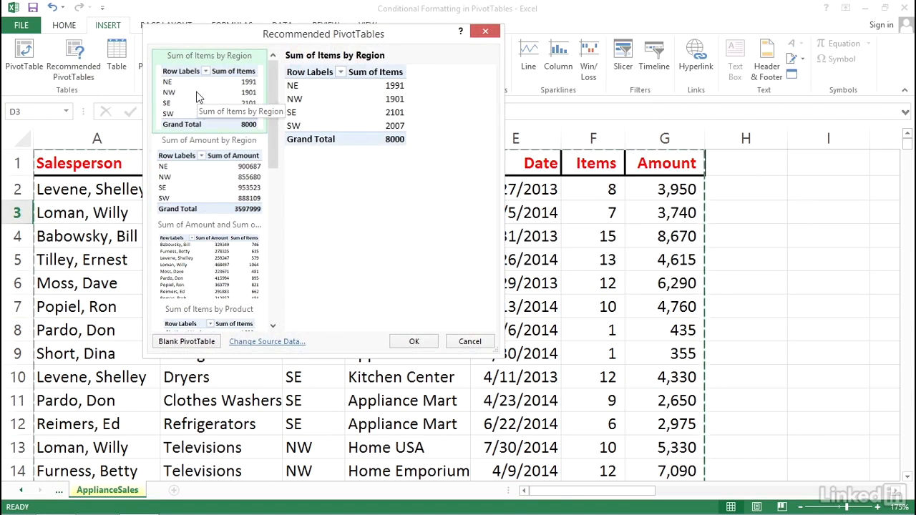
pyautogui.doubleClick(199, 97)
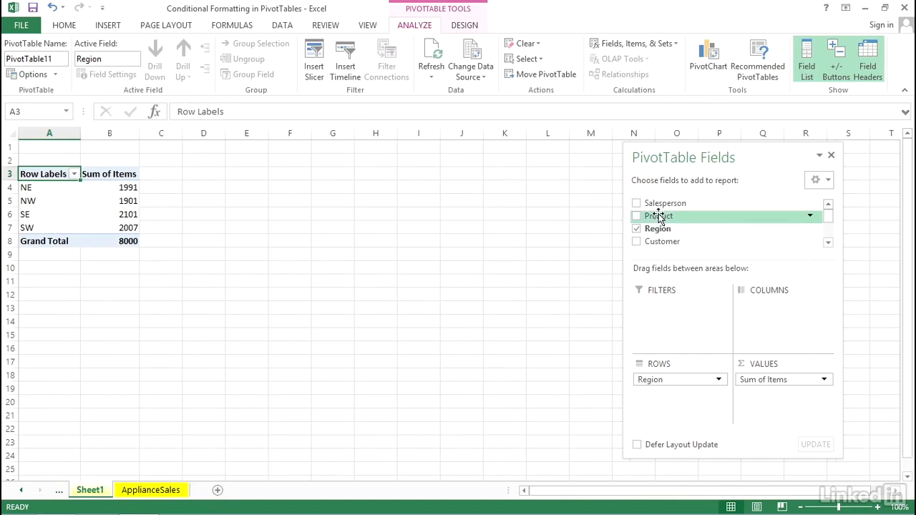
# - Add the Salesperson field to the PivotTable's rows and move the Region field to its columns
pyautogui.click(636, 204)
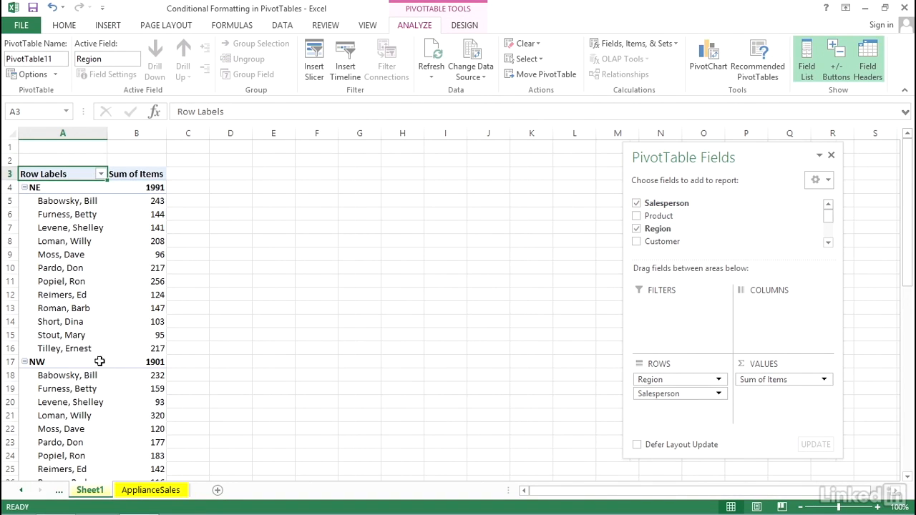
pyautogui.moveTo(640, 380); pyautogui.dragTo(771, 324)
pyautogui.click(195, 254)
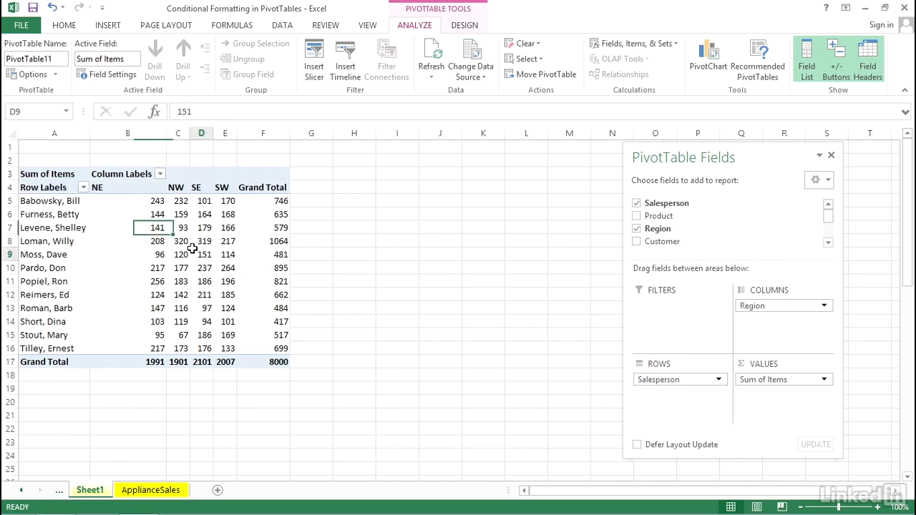
# - Change the PivotTable's report layout to tabular form so the headers use the Salesperson and Region field names
pyautogui.click(61, 174)
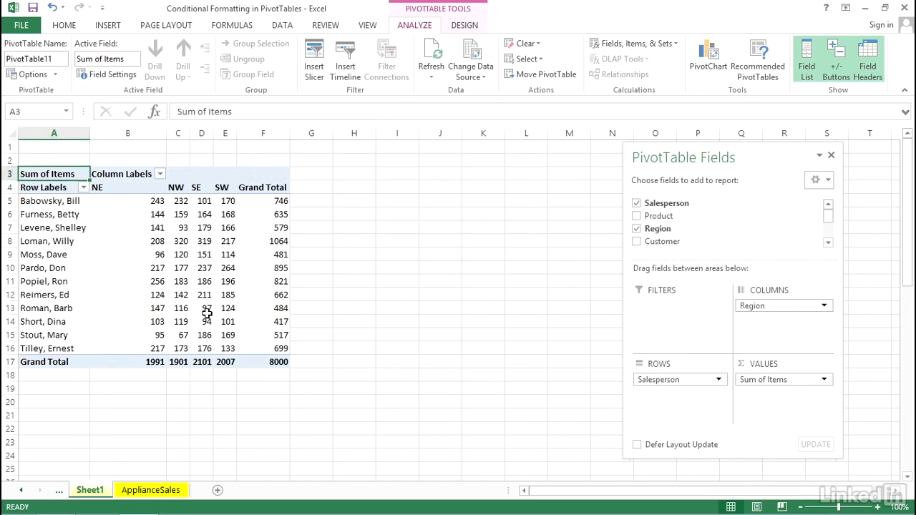
pyautogui.scroll(1, 205, 313)
pyautogui.scroll(1, 206, 313)
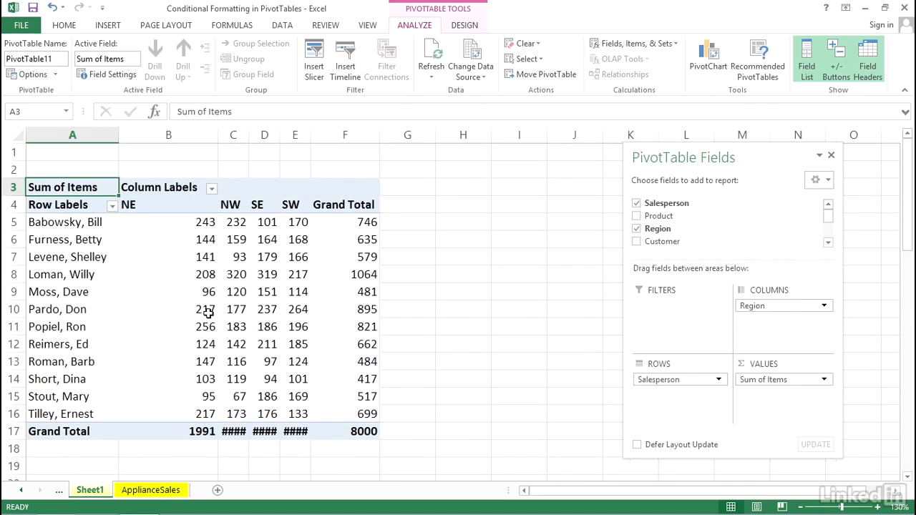
pyautogui.click(50, 205)
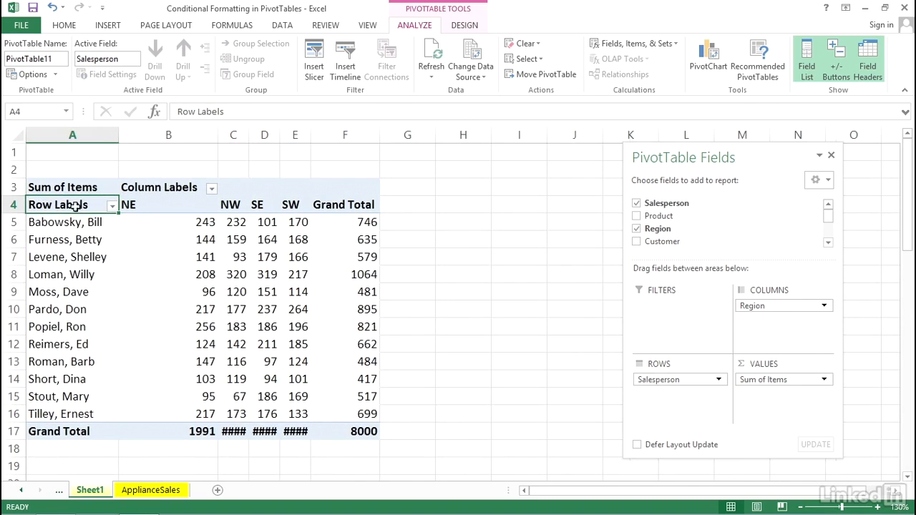
pyautogui.click(147, 188)
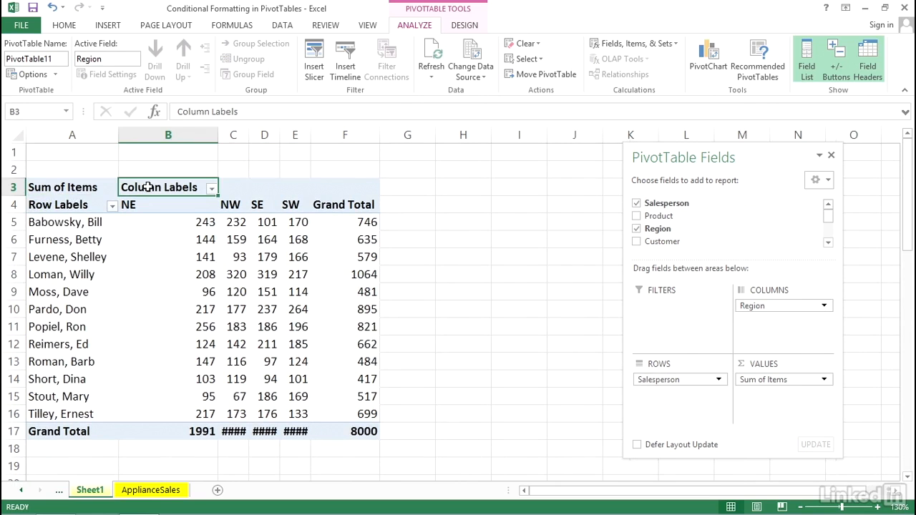
pyautogui.click(460, 29)
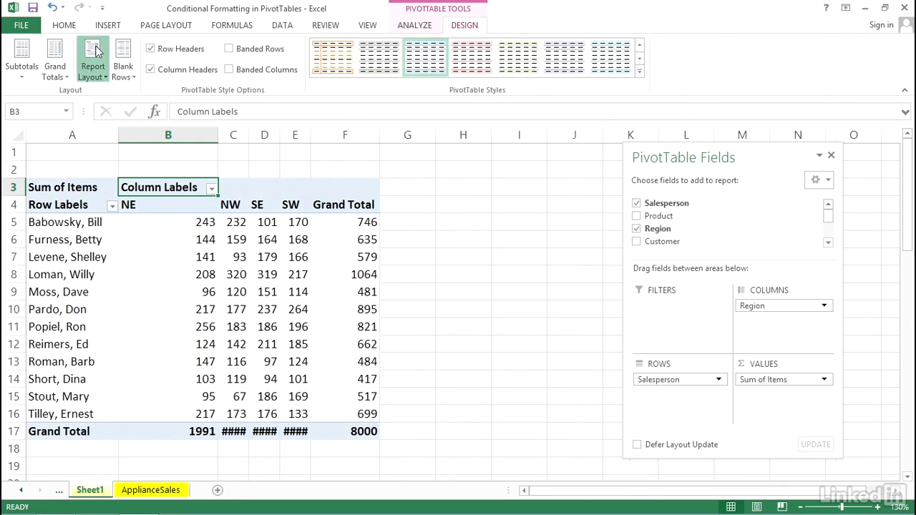
pyautogui.click(93, 68)
pyautogui.click(112, 156)
pyautogui.click(266, 257)
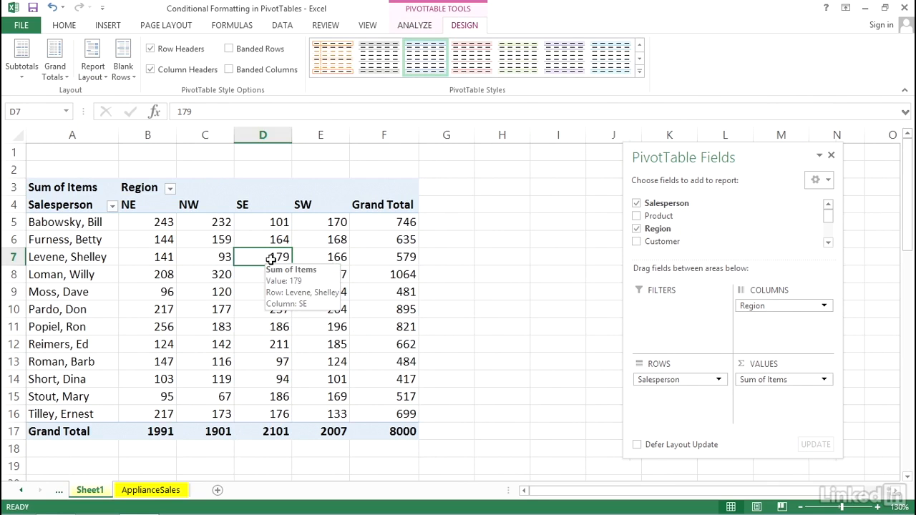
# - Start a new conditional formatting rule for the PivotTable that applies to all cells showing "Sum of Items" values
pyautogui.click(73, 28)
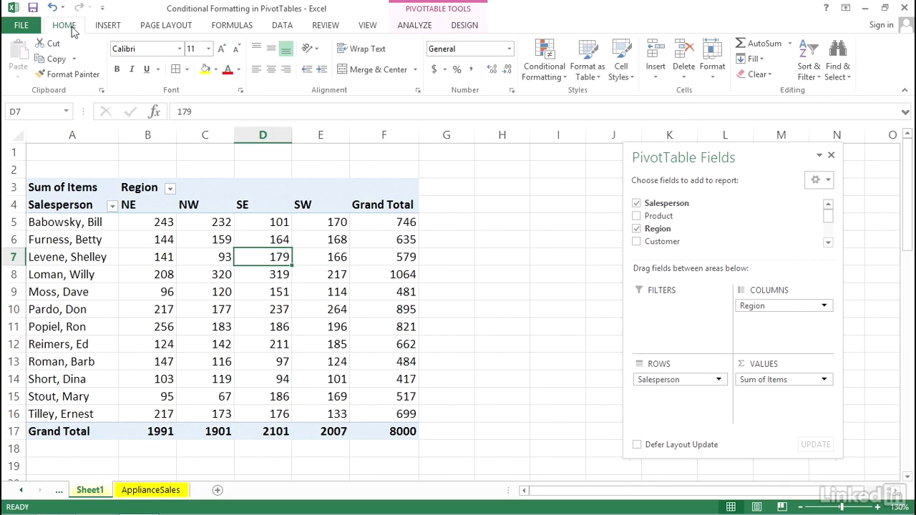
pyautogui.click(545, 66)
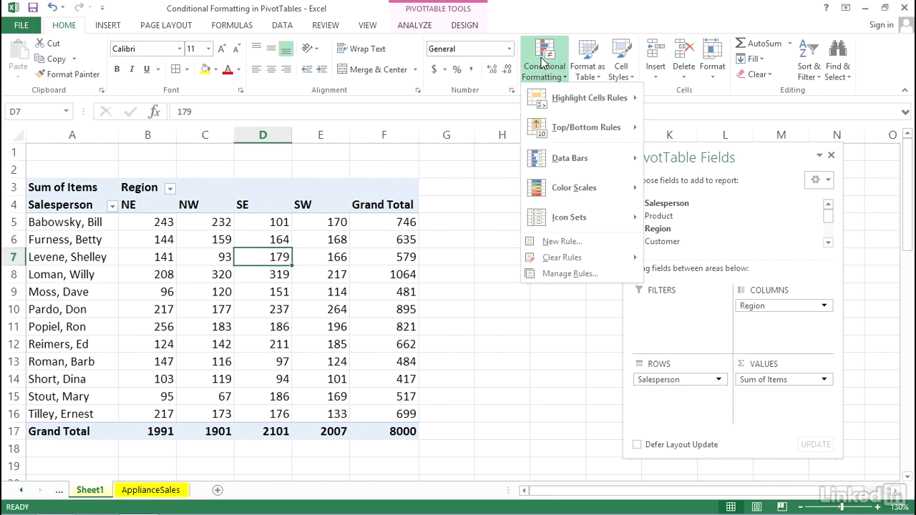
pyautogui.click(550, 243)
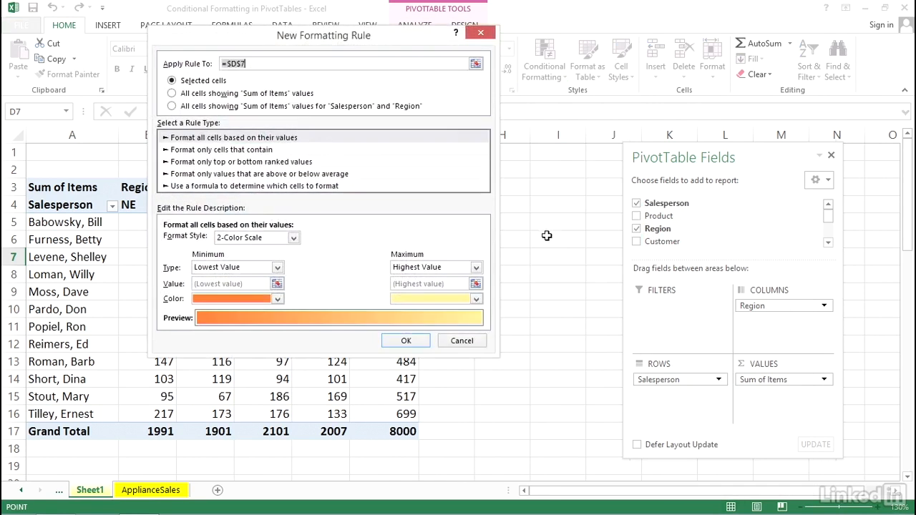
pyautogui.moveTo(372, 41); pyautogui.dragTo(667, 76)
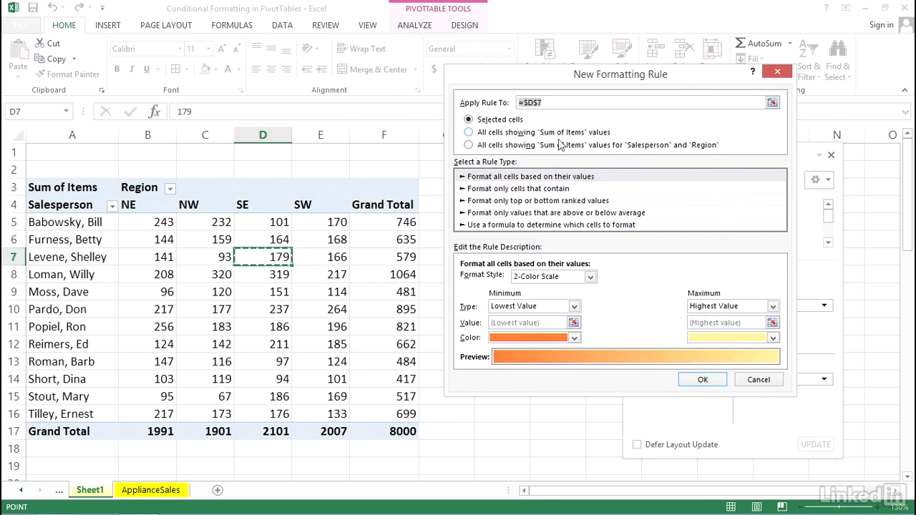
pyautogui.click(469, 133)
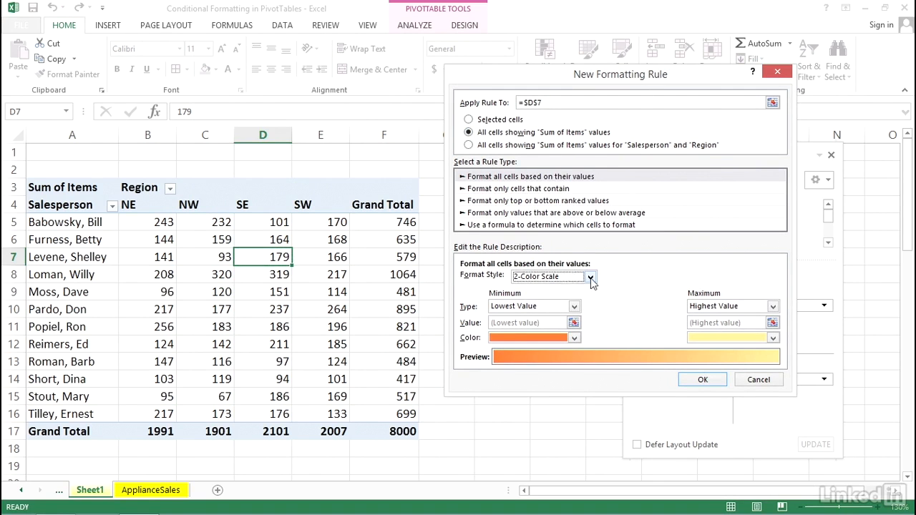
# - Set the rule's format style to Icon Sets with 3 Traffic Lights (Unrimmed) and apply it
pyautogui.click(590, 277)
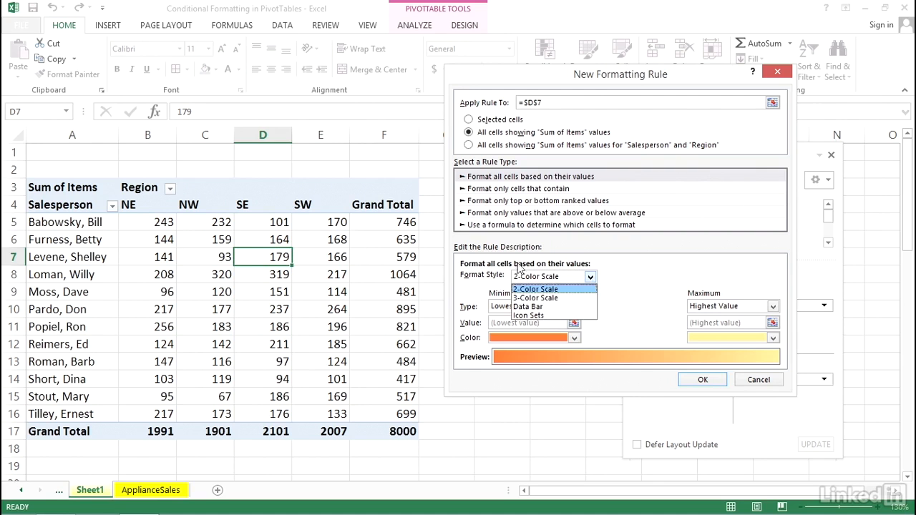
pyautogui.click(538, 315)
pyautogui.click(591, 296)
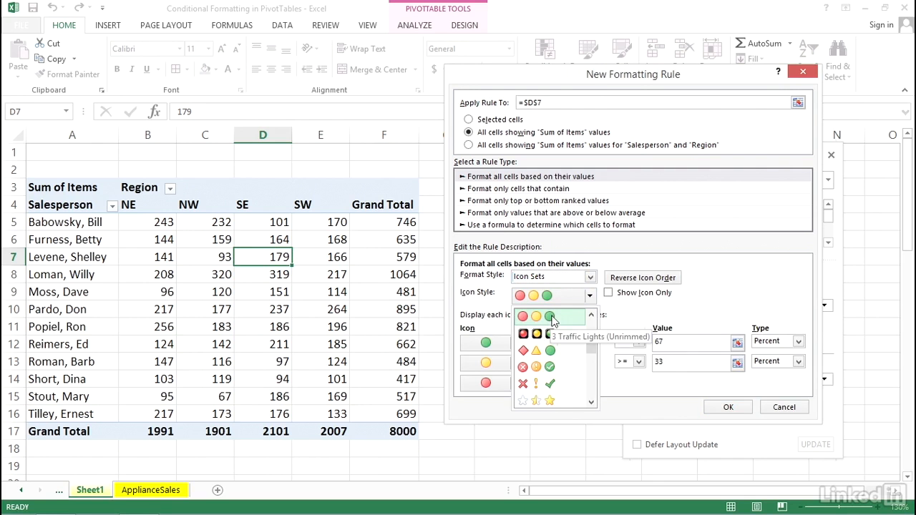
pyautogui.moveTo(591, 348)
pyautogui.mouseDown()
pyautogui.moveTo(592, 390)
pyautogui.moveTo(592, 347)
pyautogui.mouseUp()
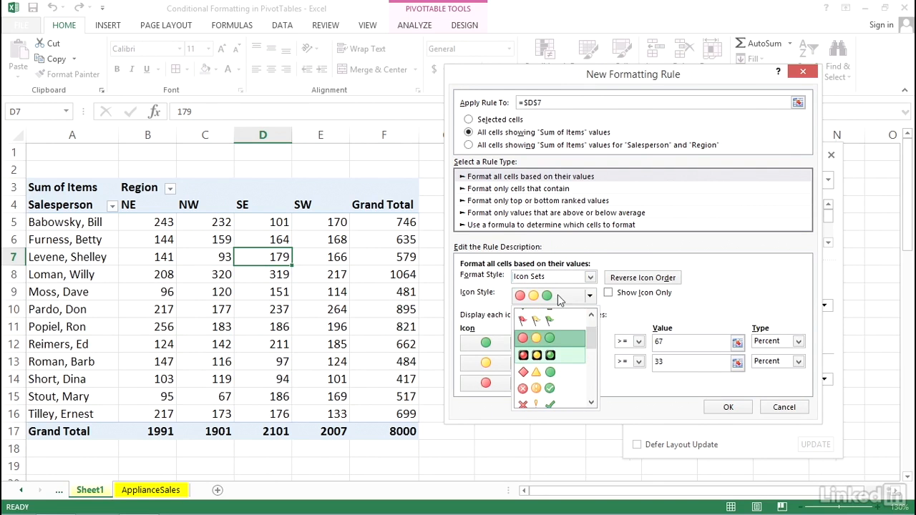
pyautogui.click(729, 407)
pyautogui.click(728, 408)
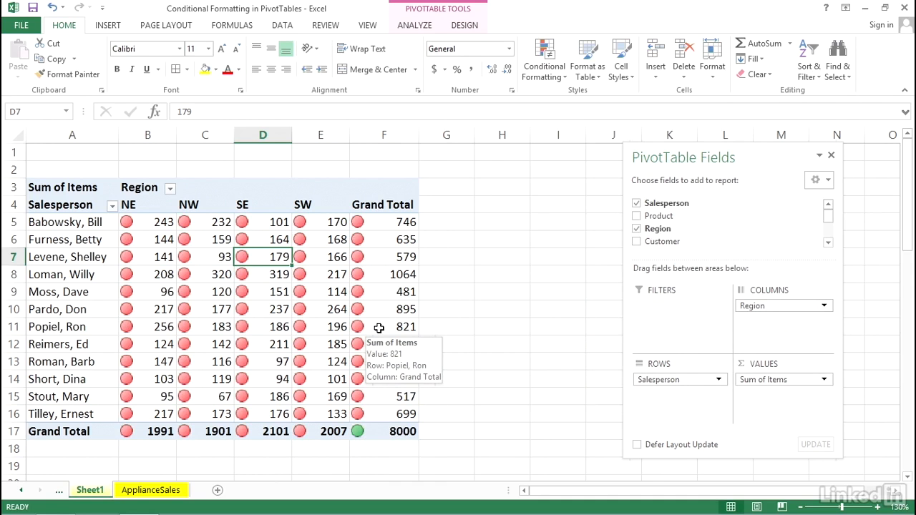
# - Undo the traffic-light rule applied to all "Sum of Items" cells
pyautogui.hotkey('ctrl', 'z')
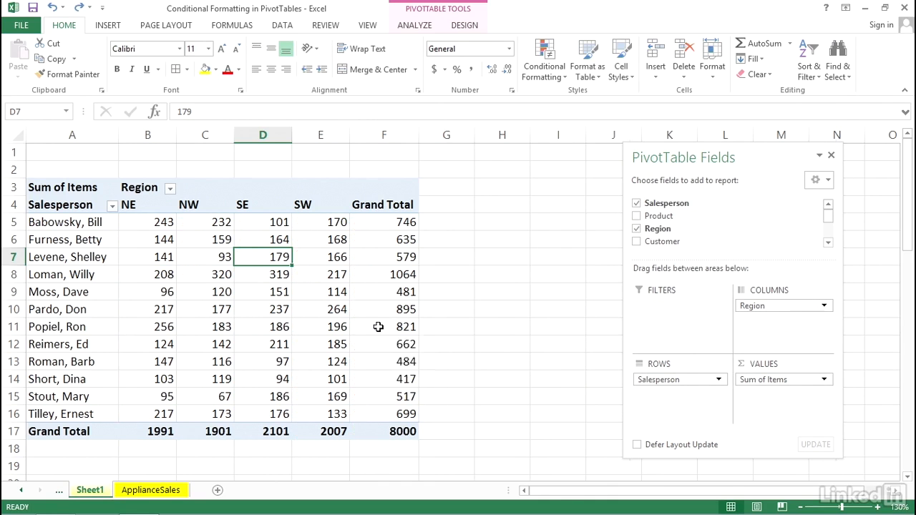
# - Create an Icon Sets rule with three traffic lights for all cells showing "Sum of Items" values for "Salesperson" and "Region"
pyautogui.click(544, 55)
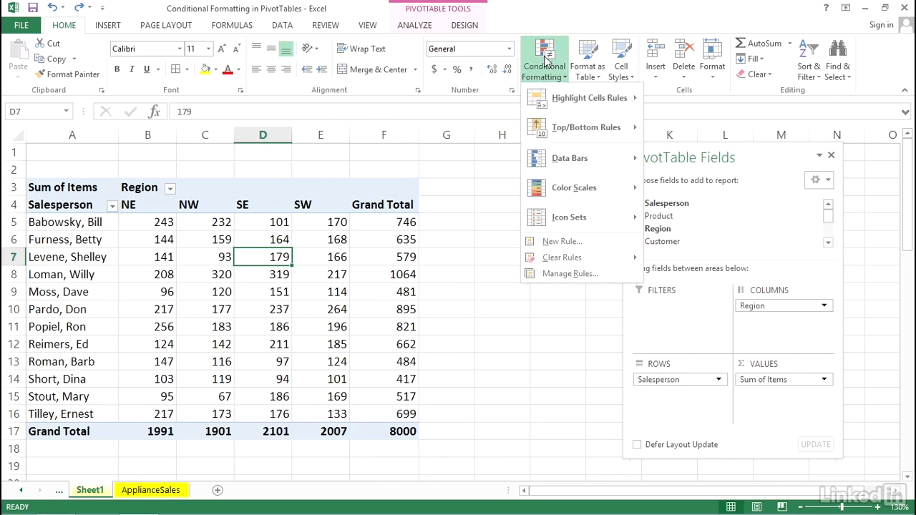
pyautogui.click(546, 240)
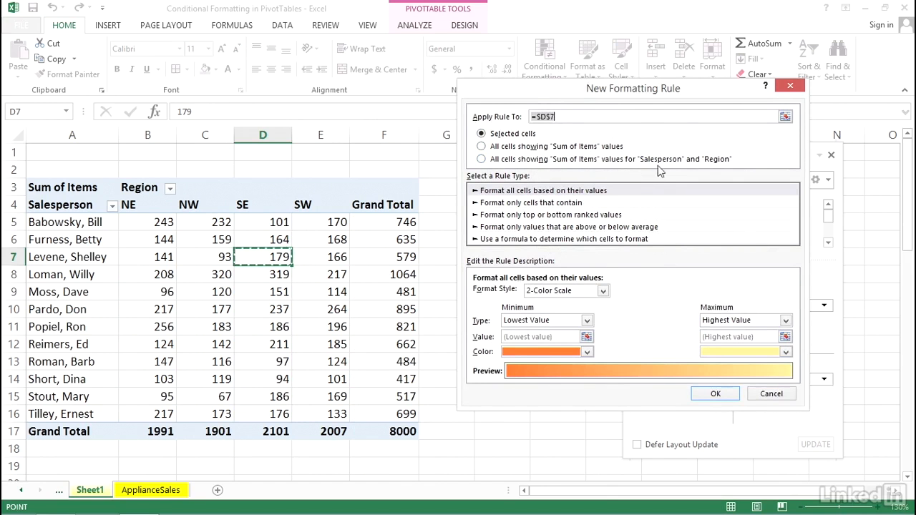
pyautogui.click(481, 160)
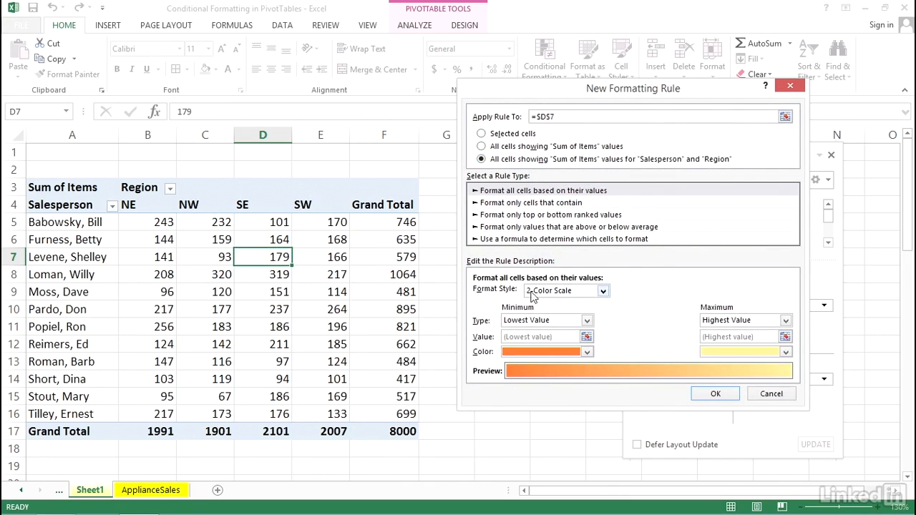
pyautogui.click(603, 291)
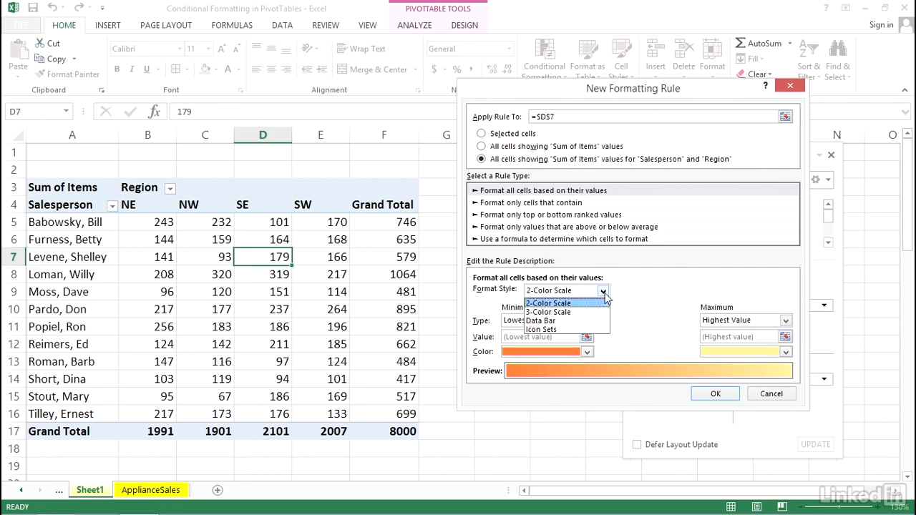
pyautogui.click(559, 331)
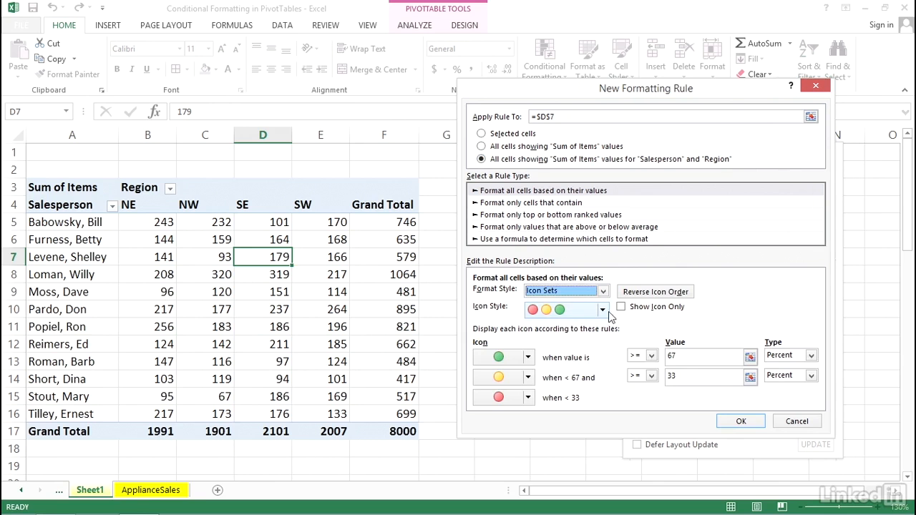
pyautogui.click(737, 423)
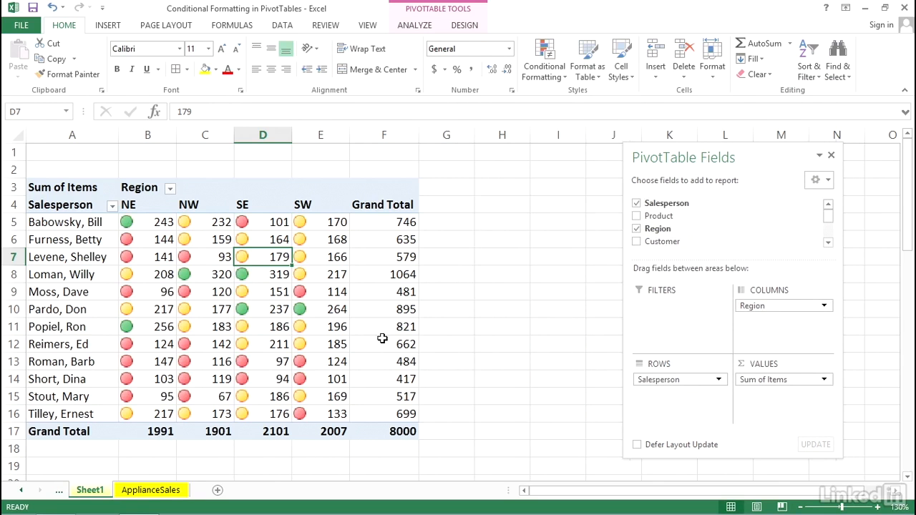
# - Examine how the traffic-light icons rate the items sold by each salesperson in each region
pyautogui.moveTo(156, 219); pyautogui.dragTo(326, 414)
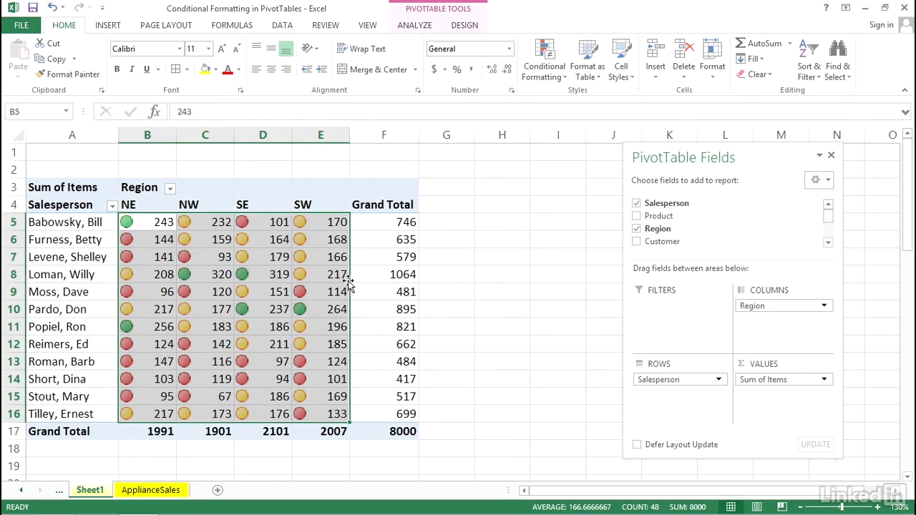
pyautogui.click(340, 256)
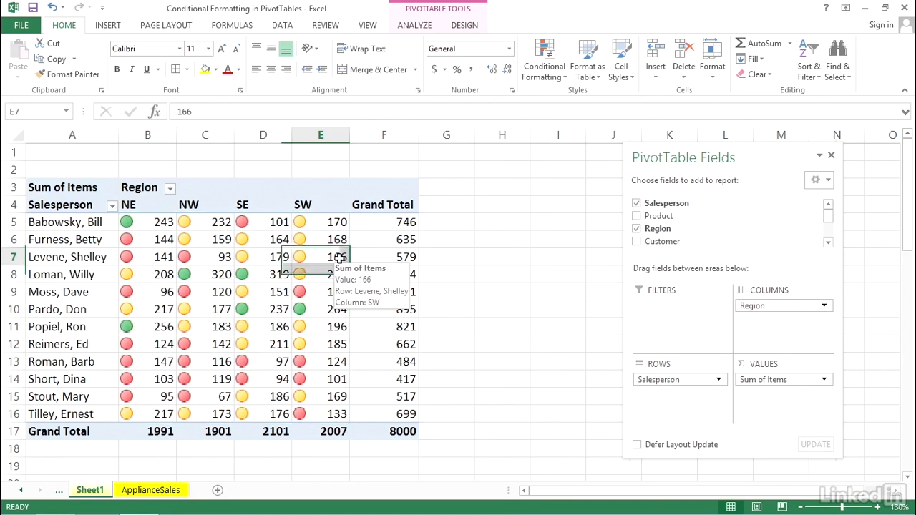
pyautogui.moveTo(340, 301)
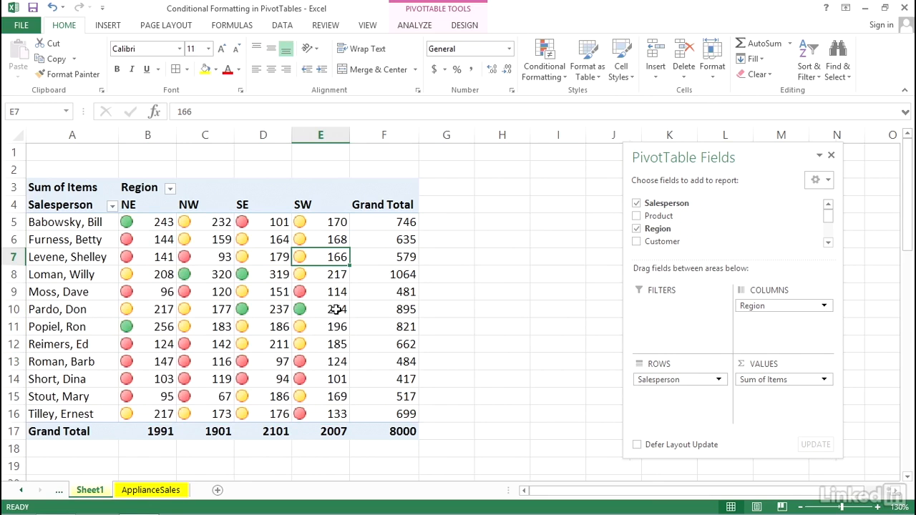
pyautogui.moveTo(317, 363)
pyautogui.click(270, 278)
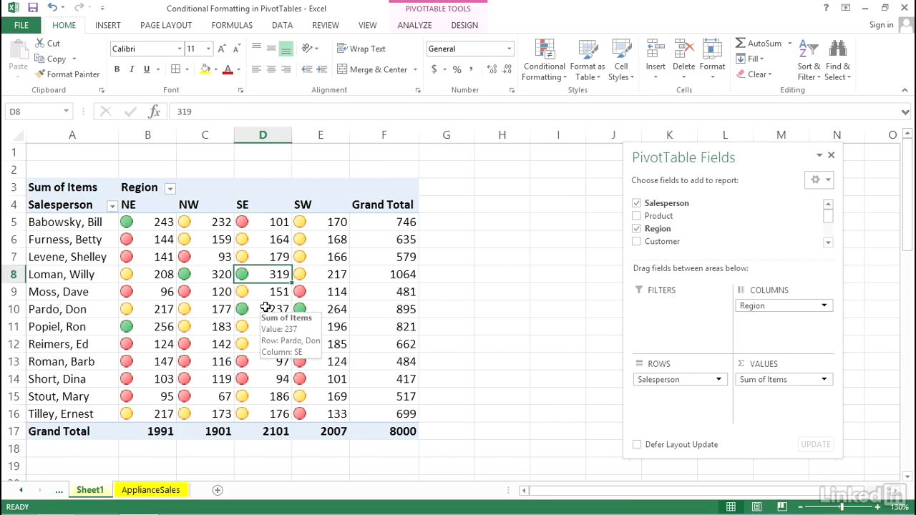
pyautogui.click(266, 309)
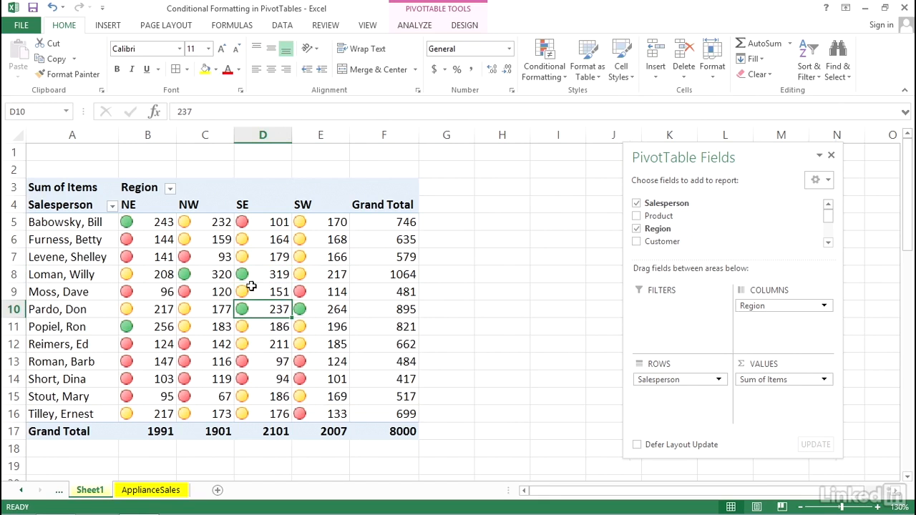
pyautogui.click(222, 277)
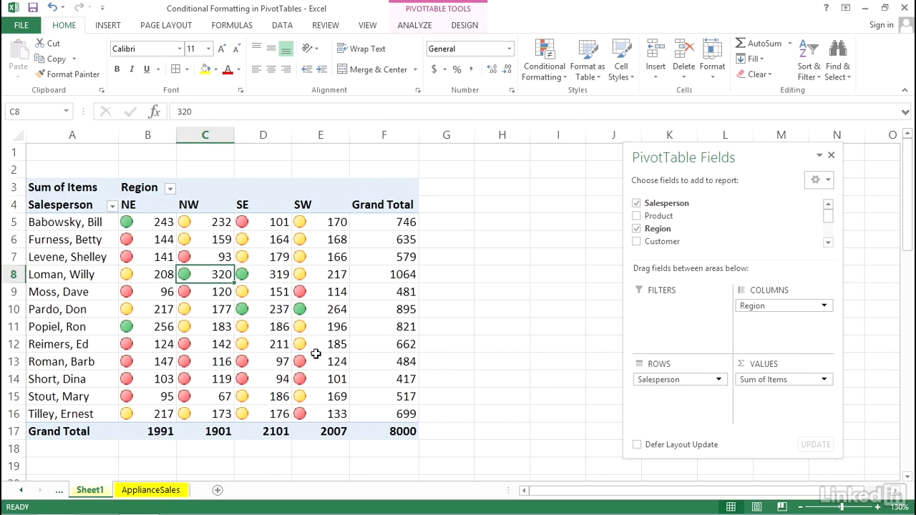
# - Edit the PivotTable's traffic-light Icon Set rule to use the four coloured arrows icon style and apply it
pyautogui.click(326, 312)
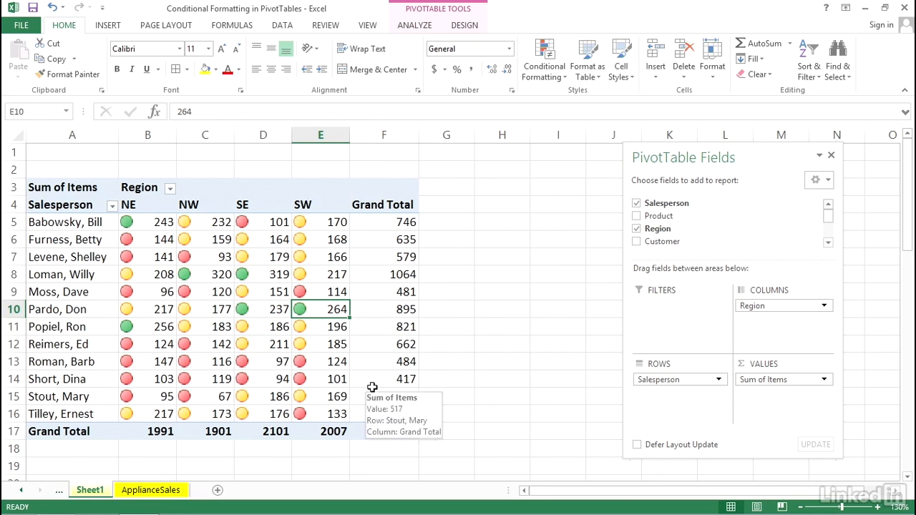
pyautogui.click(534, 63)
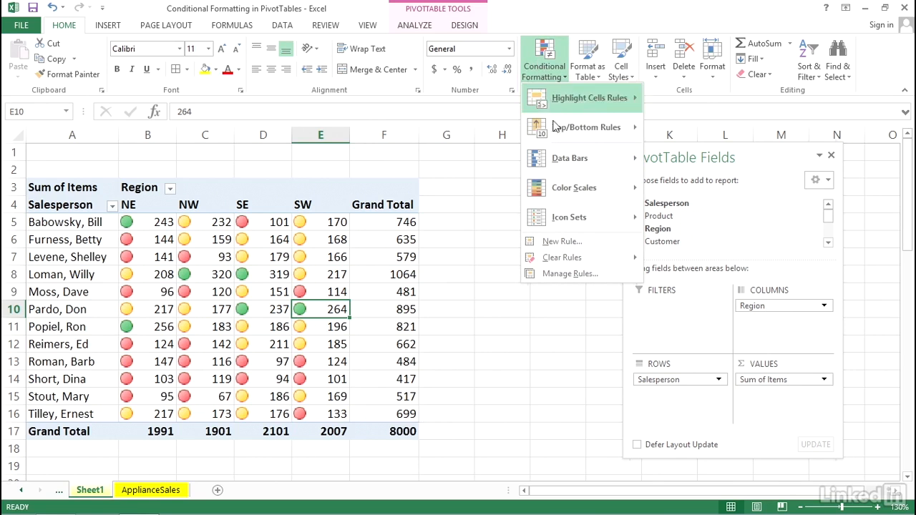
pyautogui.click(553, 275)
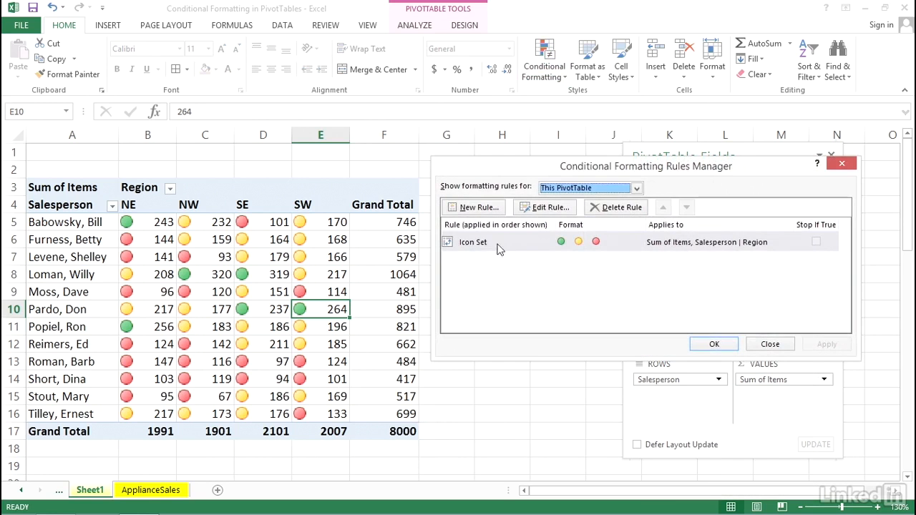
pyautogui.click(482, 243)
pyautogui.click(550, 209)
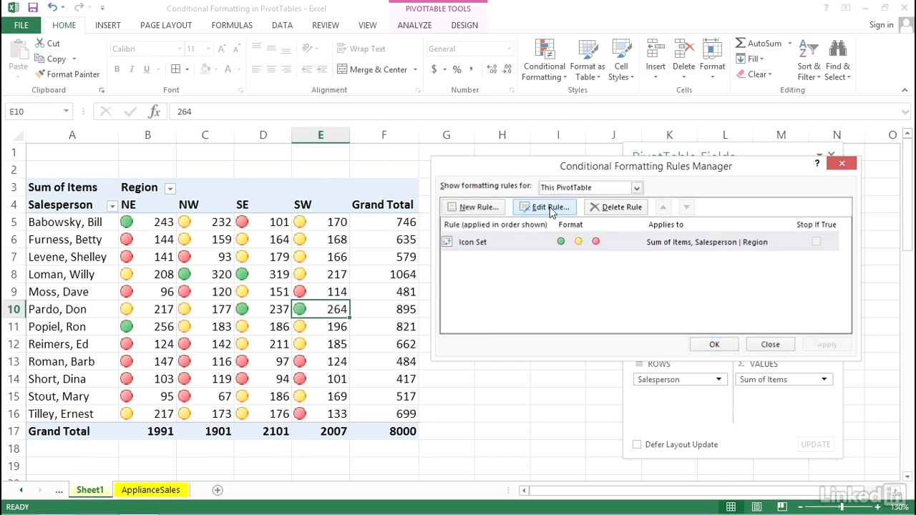
pyautogui.click(602, 310)
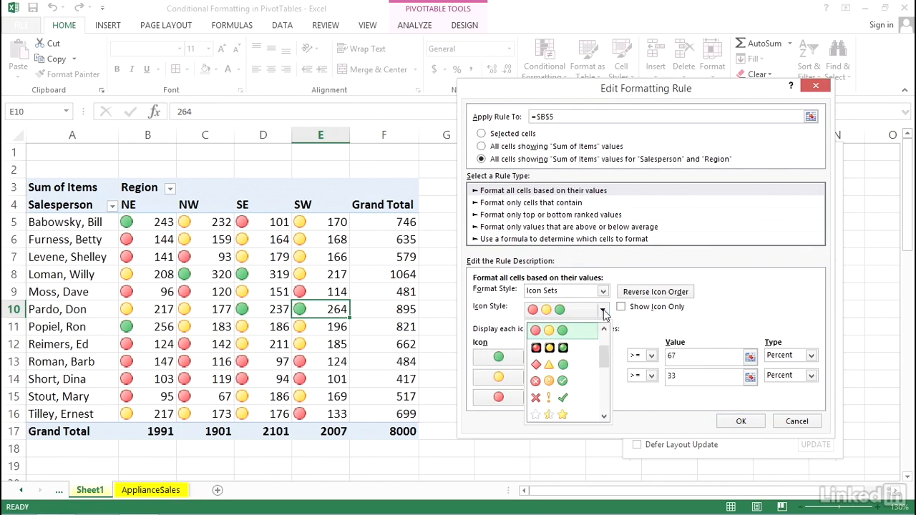
pyautogui.moveTo(605, 352); pyautogui.dragTo(605, 379)
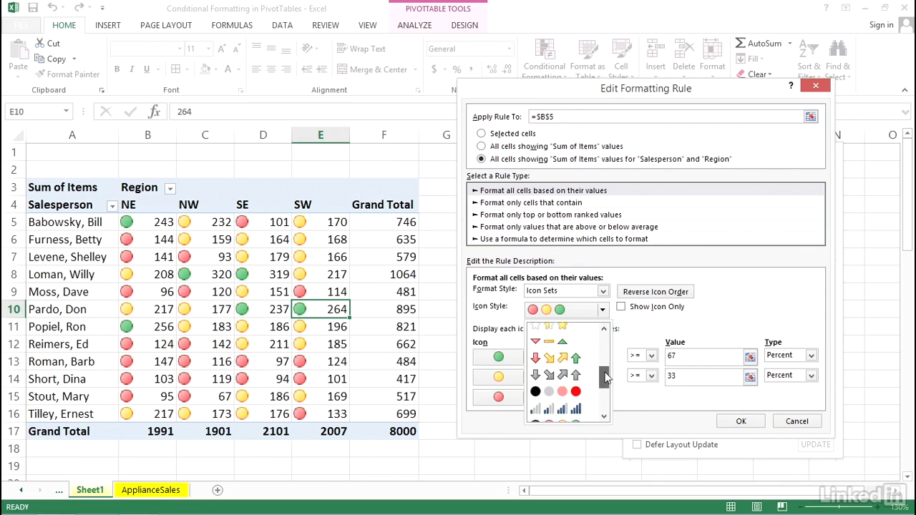
pyautogui.click(571, 360)
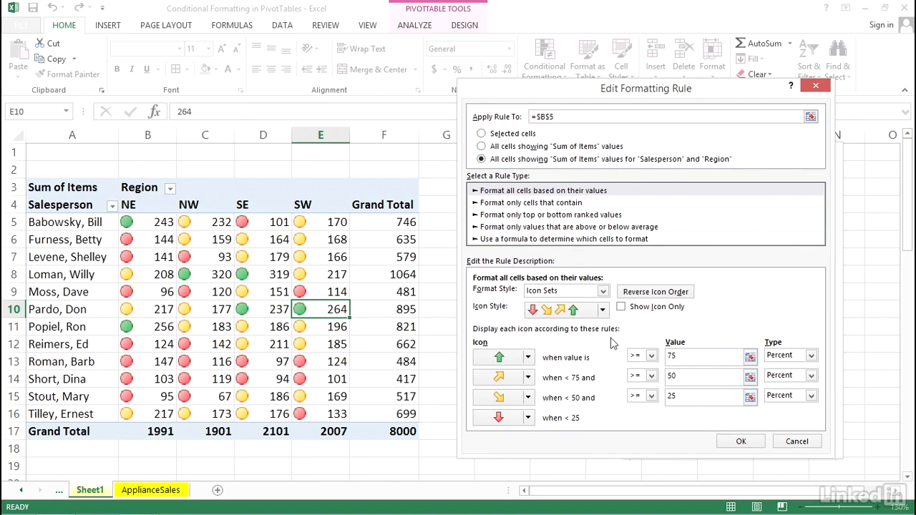
pyautogui.click(737, 442)
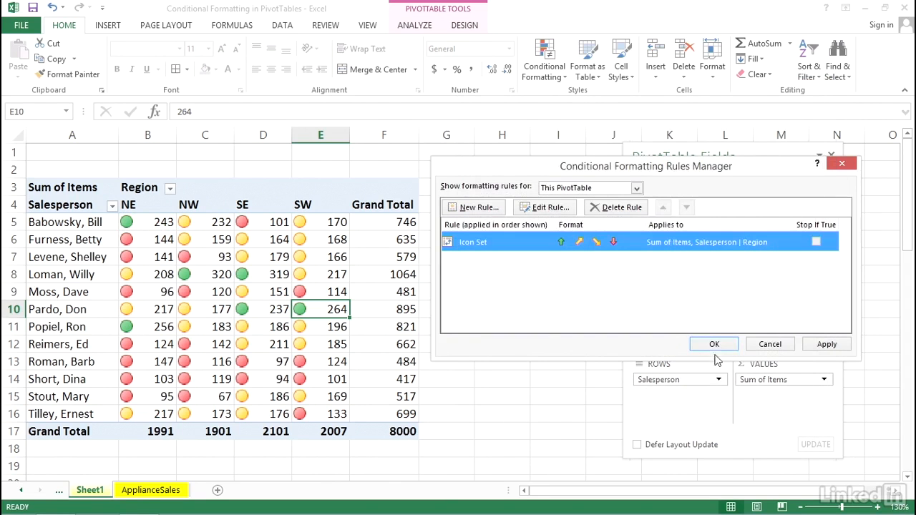
pyautogui.click(713, 345)
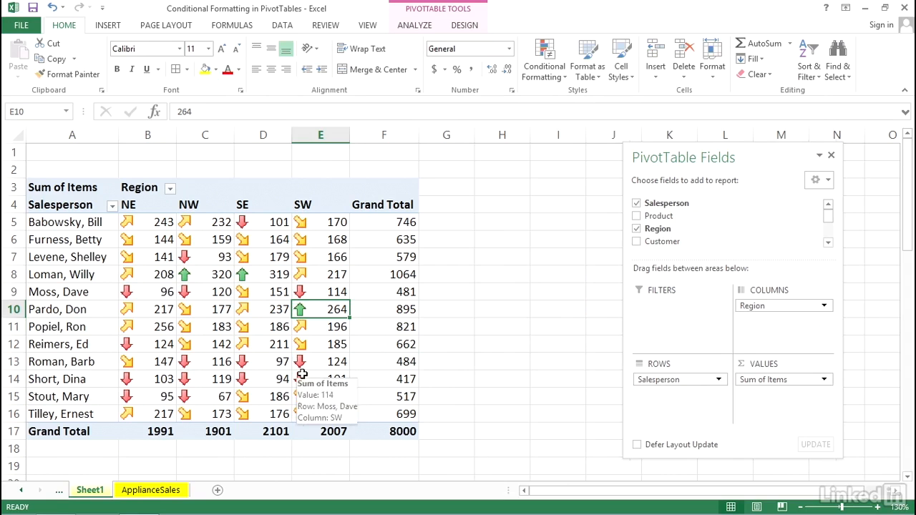
# - Examine which salesperson and region values receive the green up arrows
pyautogui.click(361, 367)
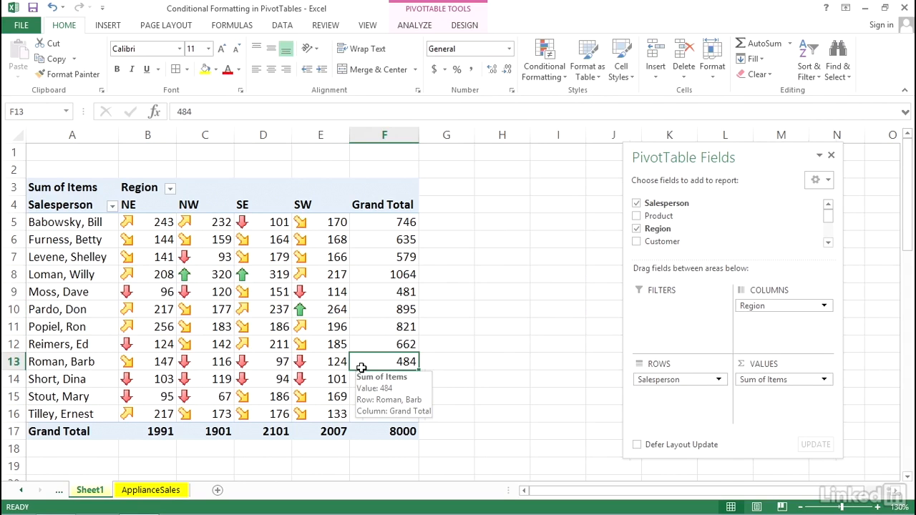
pyautogui.click(224, 271)
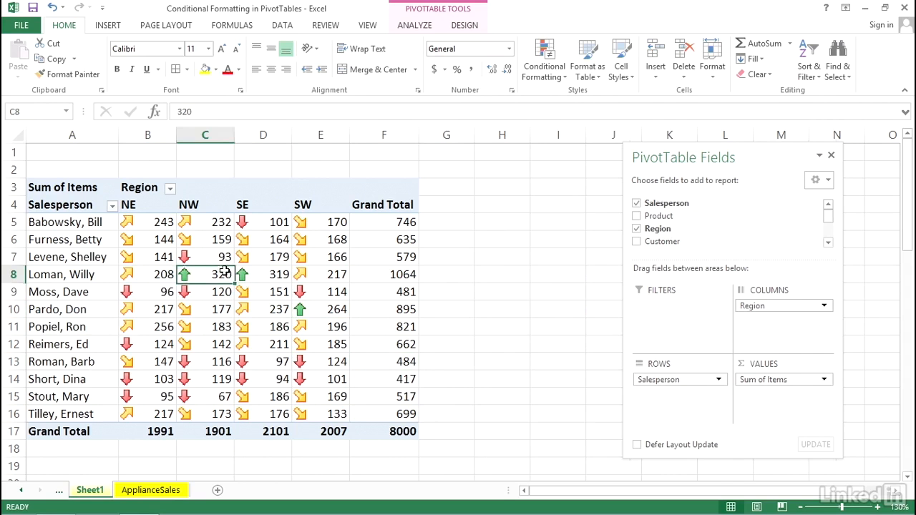
pyautogui.click(268, 278)
pyautogui.click(324, 309)
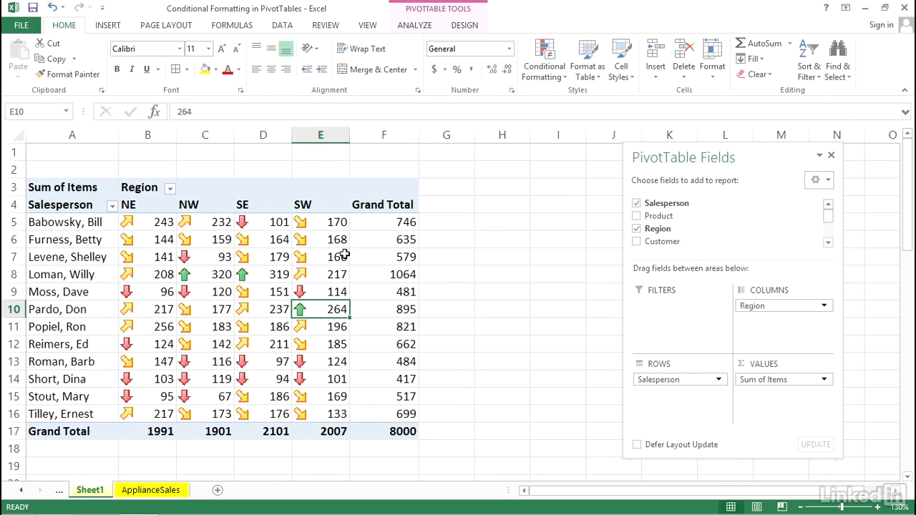
# - Bring the PivotTable Fields pane closer to the table and enlarge it to show more fields
pyautogui.moveTo(680, 157); pyautogui.dragTo(526, 136)
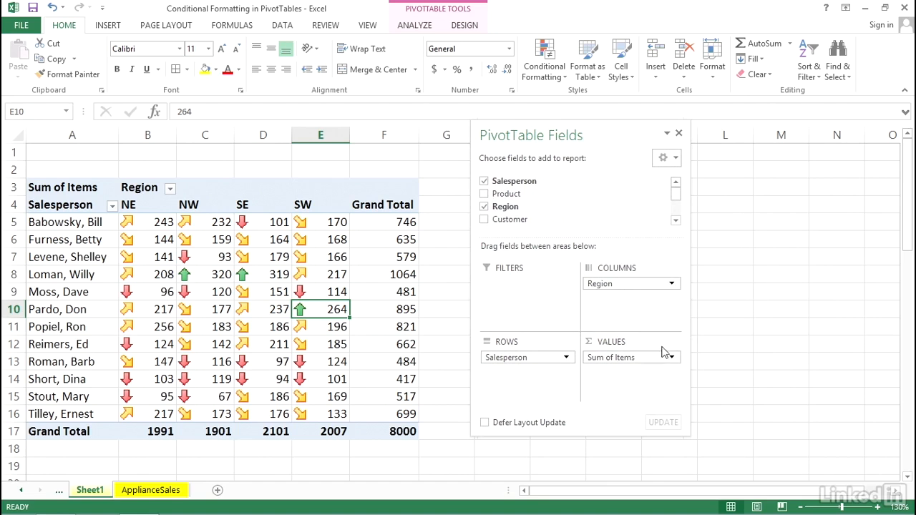
pyautogui.moveTo(688, 434); pyautogui.dragTo(745, 478)
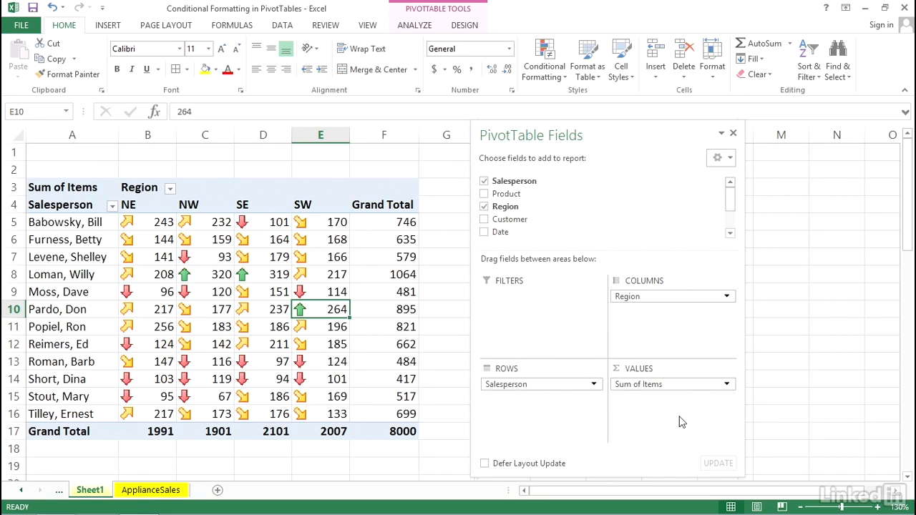
# - Try replacing Region with Product as the PivotTable's column field, and undo the replacement
pyautogui.click(484, 208)
pyautogui.moveTo(494, 193); pyautogui.dragTo(634, 302)
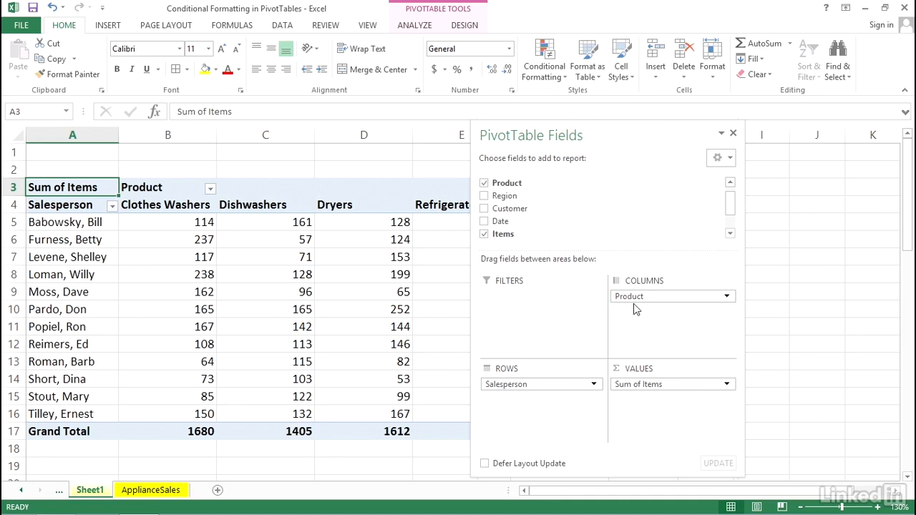
pyautogui.hotkey('ctrl', 'z')
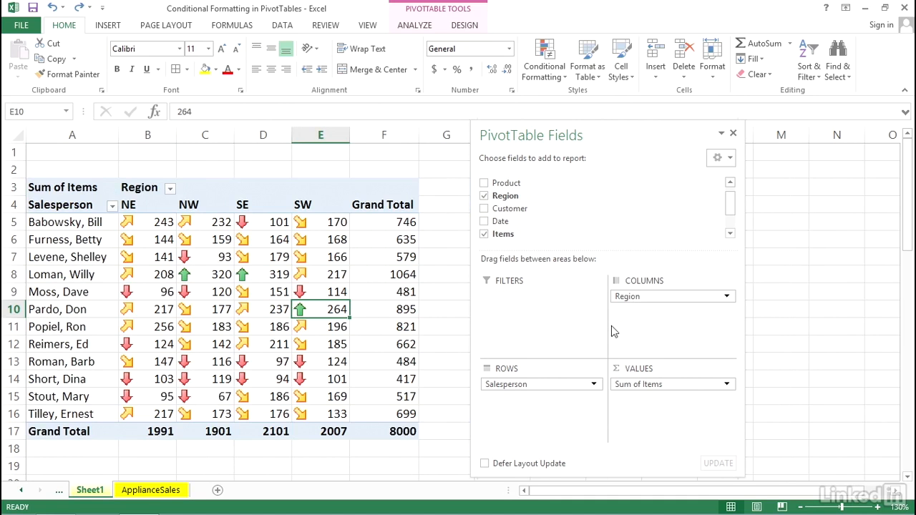
# - Add Product as the column field while Region is a filter, and return Region to the columns beneath Product
pyautogui.moveTo(632, 304); pyautogui.dragTo(533, 297)
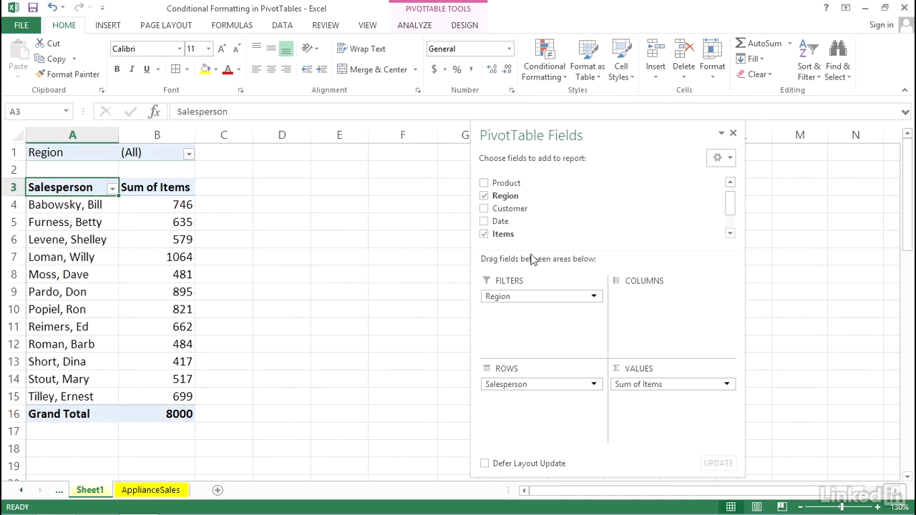
pyautogui.moveTo(491, 184); pyautogui.dragTo(642, 310)
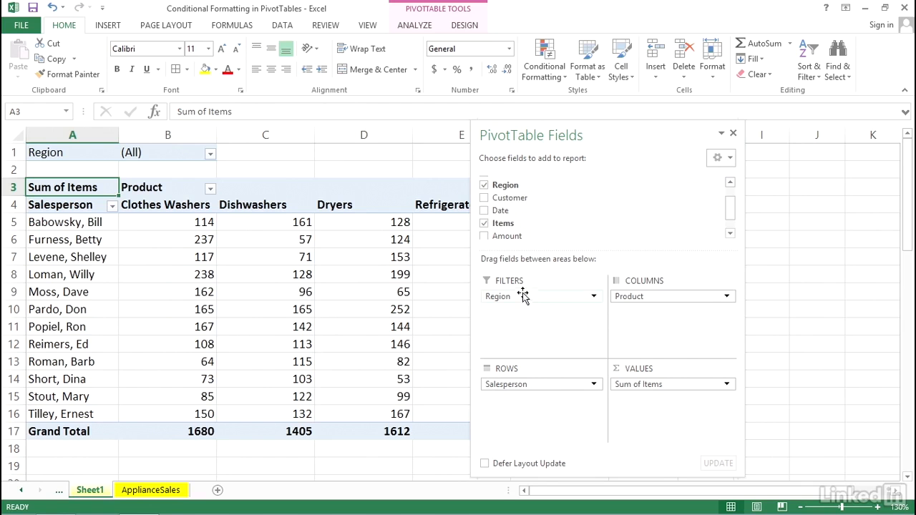
pyautogui.moveTo(523, 298); pyautogui.dragTo(658, 323)
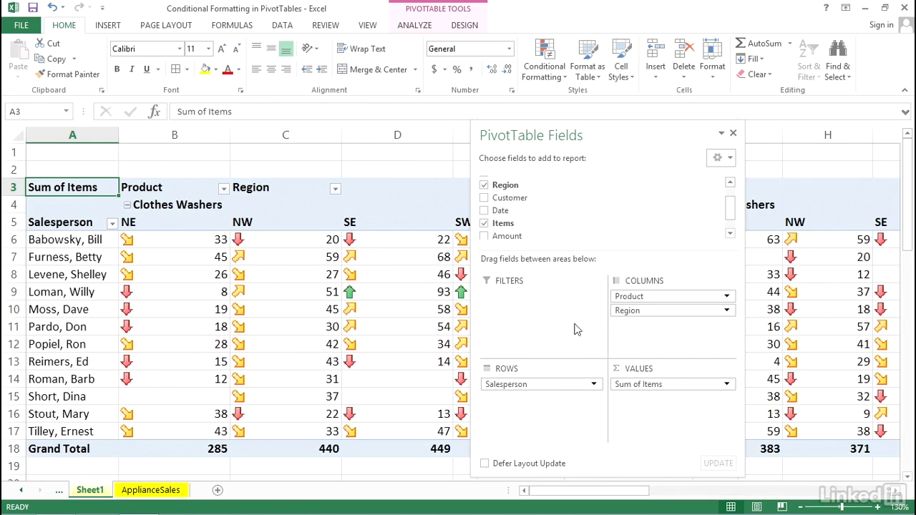
# - Move Product out to the filters and back into the columns beneath Region
pyautogui.moveTo(634, 298); pyautogui.dragTo(523, 309)
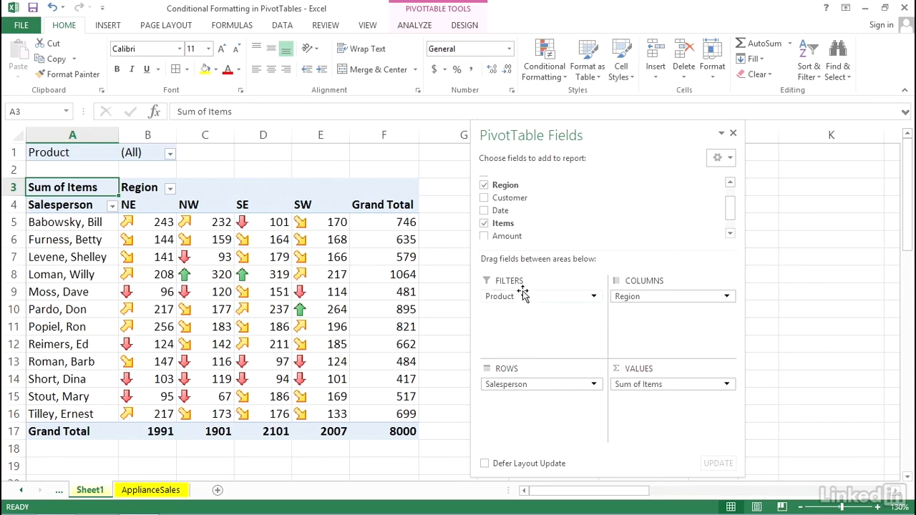
pyautogui.moveTo(526, 296); pyautogui.dragTo(662, 324)
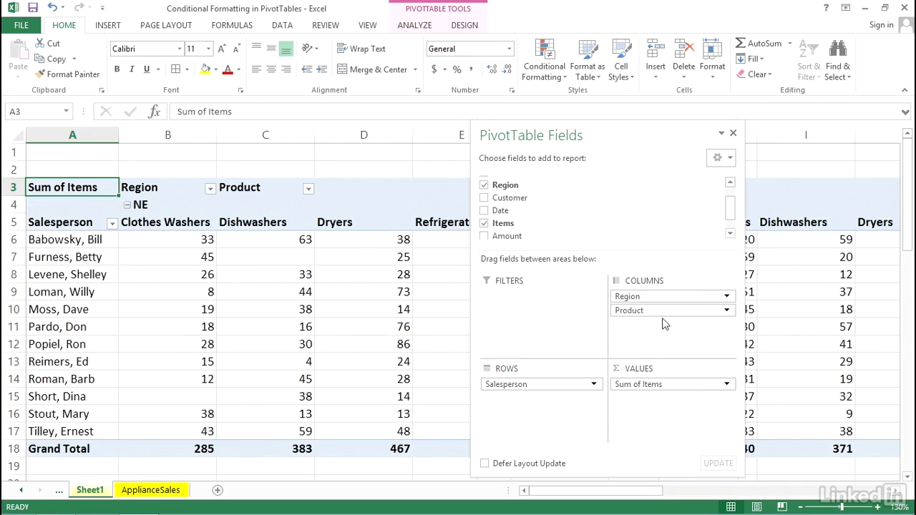
pyautogui.click(816, 345)
pyautogui.scroll(-2, 811, 363)
pyautogui.scroll(2, 811, 364)
# - Move Region to the rows beneath Salesperson and shift the PivotTable Fields pane clear of the Grand Total column
pyautogui.moveTo(666, 298); pyautogui.dragTo(540, 404)
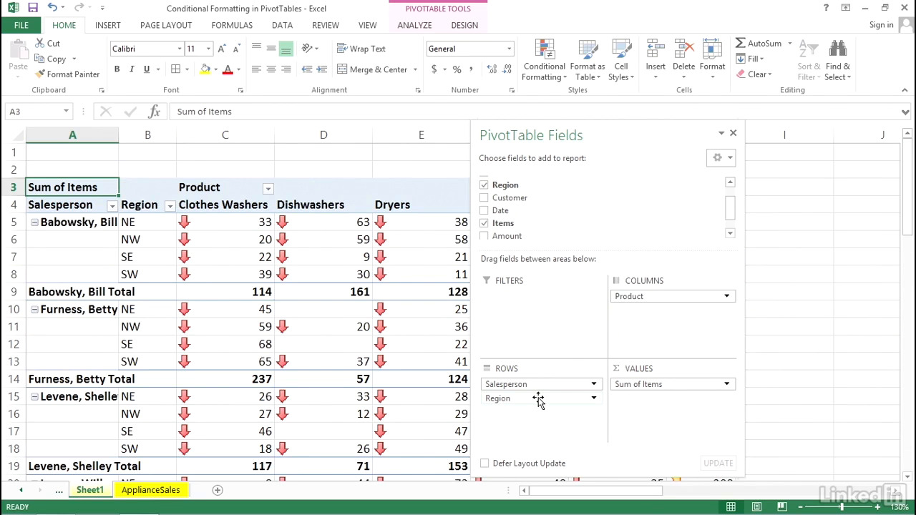
pyautogui.moveTo(550, 137); pyautogui.dragTo(668, 337)
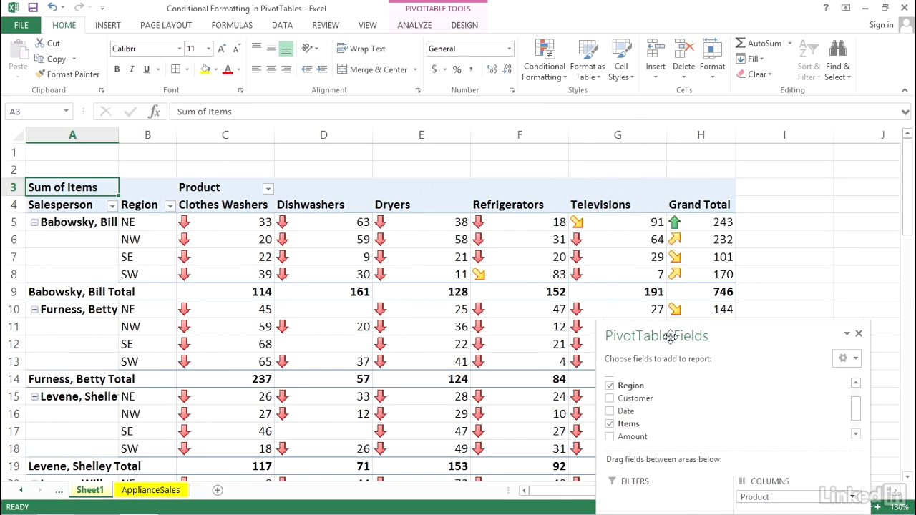
pyautogui.moveTo(708, 222)
pyautogui.moveTo(706, 265)
pyautogui.moveTo(736, 334); pyautogui.dragTo(631, 366)
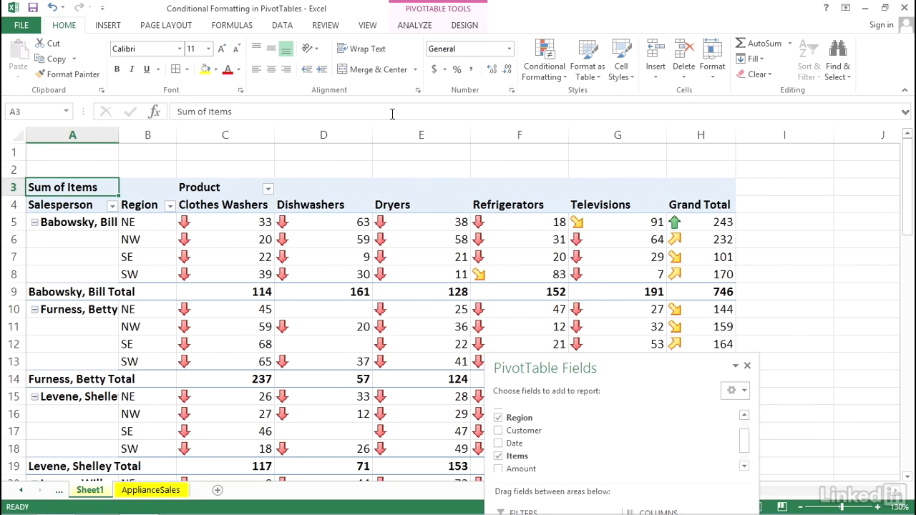
# - Turn off the PivotTable's grand totals for rows and columns
pyautogui.click(461, 27)
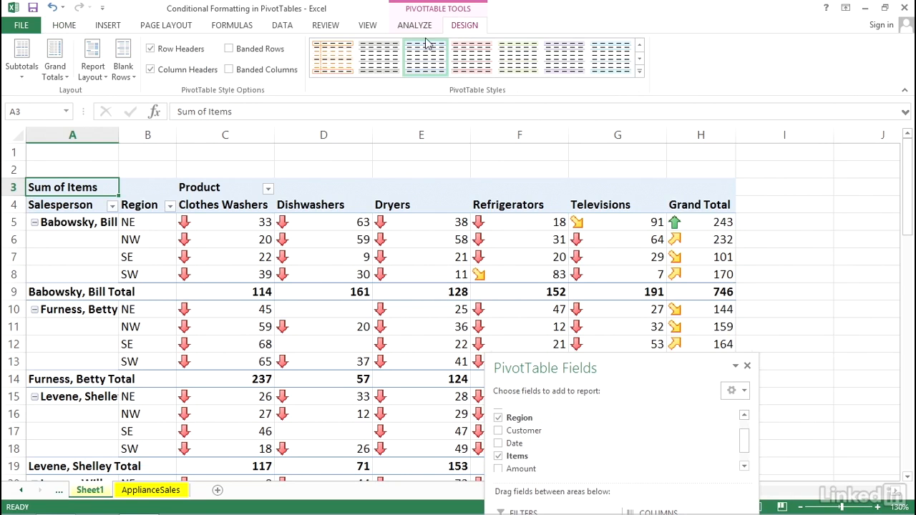
pyautogui.click(53, 57)
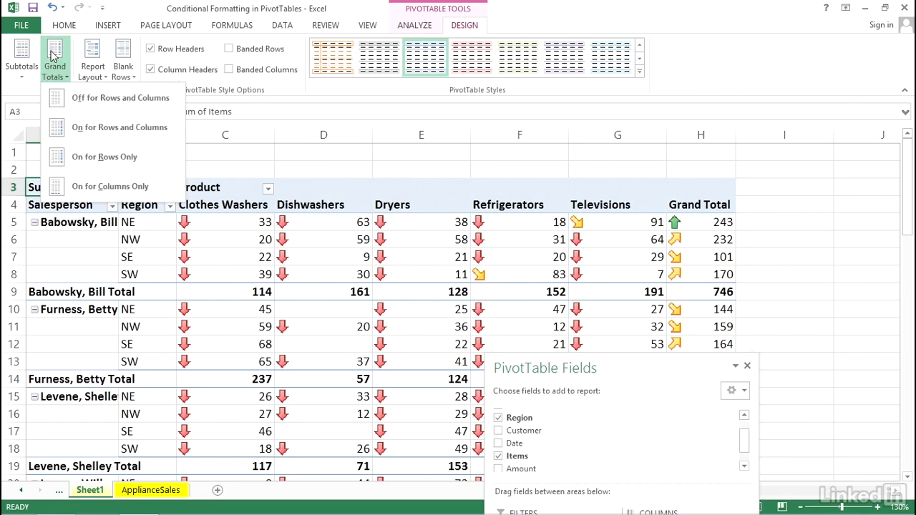
pyautogui.click(96, 104)
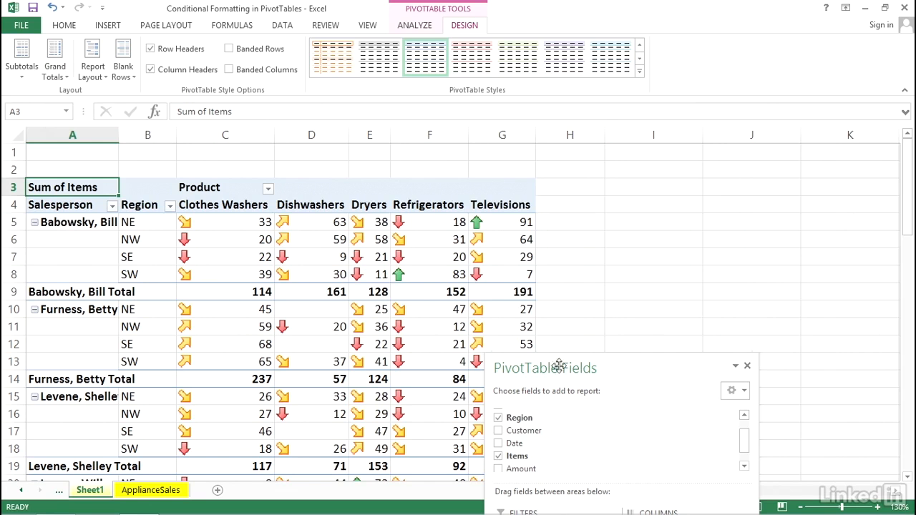
# - Place Region before Salesperson in the PivotTable rows and check the arrow icons in the regrouped table
pyautogui.moveTo(565, 366); pyautogui.dragTo(648, 99)
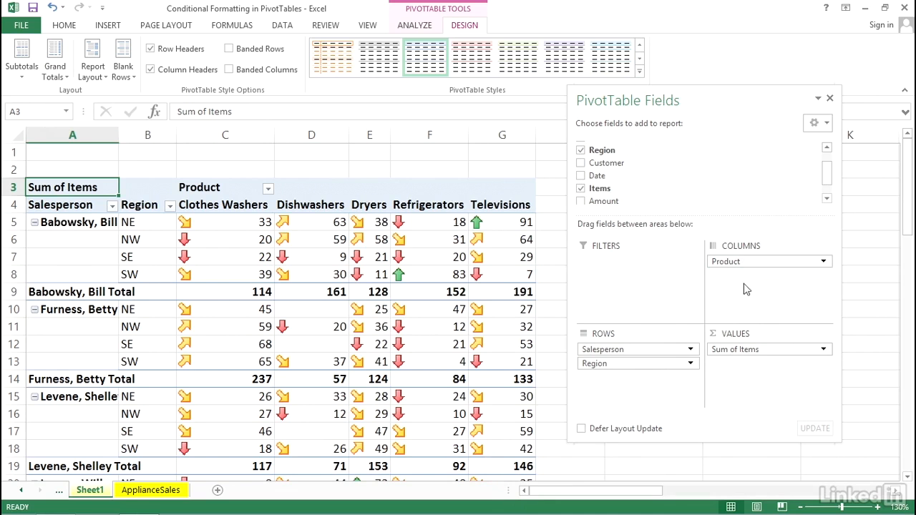
pyautogui.moveTo(629, 350); pyautogui.dragTo(625, 376)
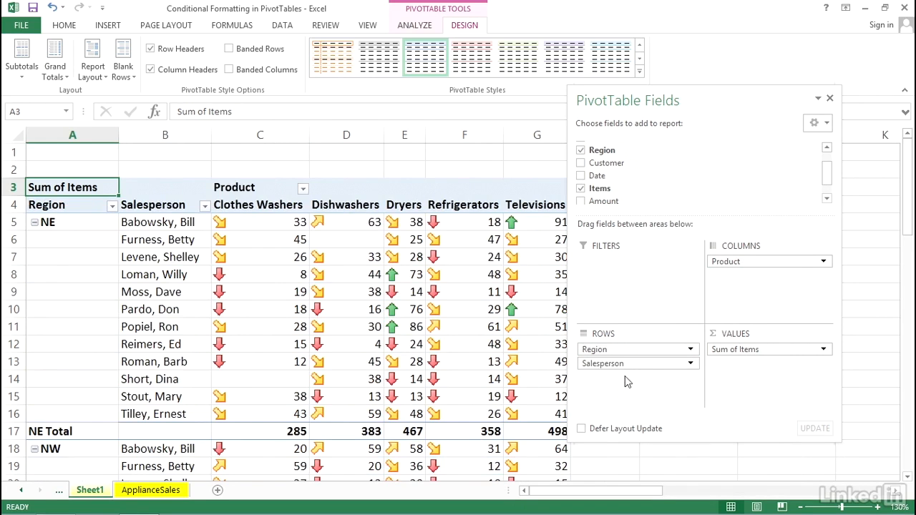
pyautogui.moveTo(606, 102); pyautogui.dragTo(684, 105)
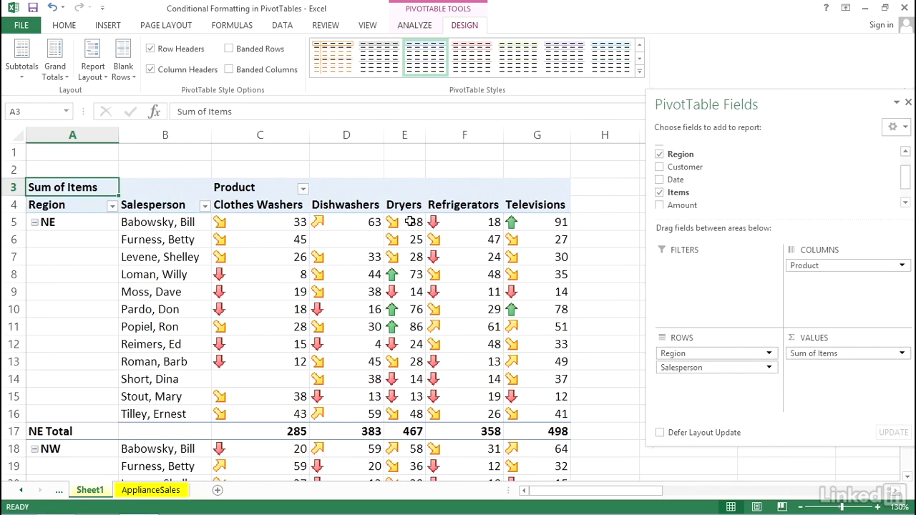
pyautogui.click(333, 239)
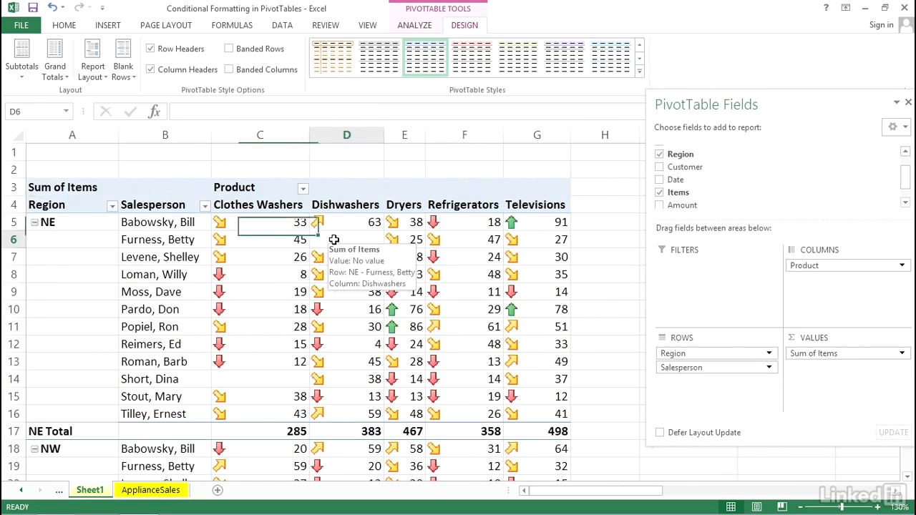
pyautogui.moveTo(492, 352)
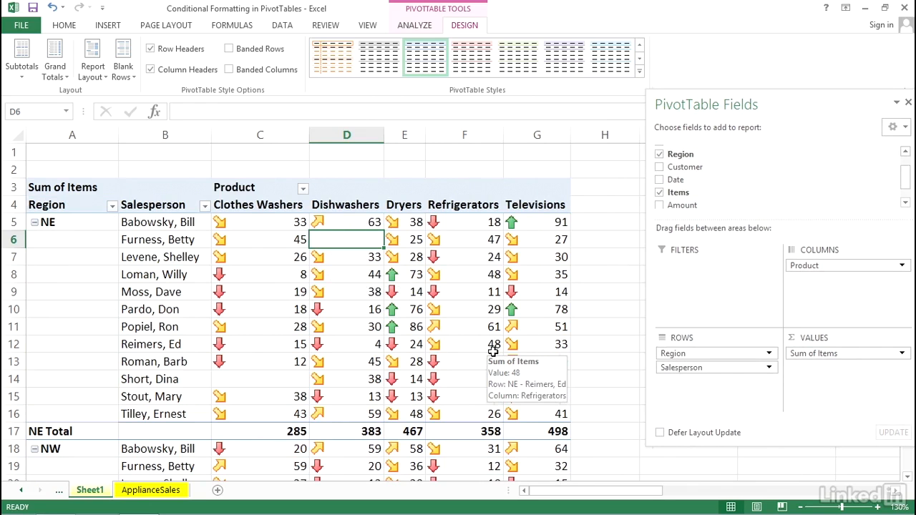